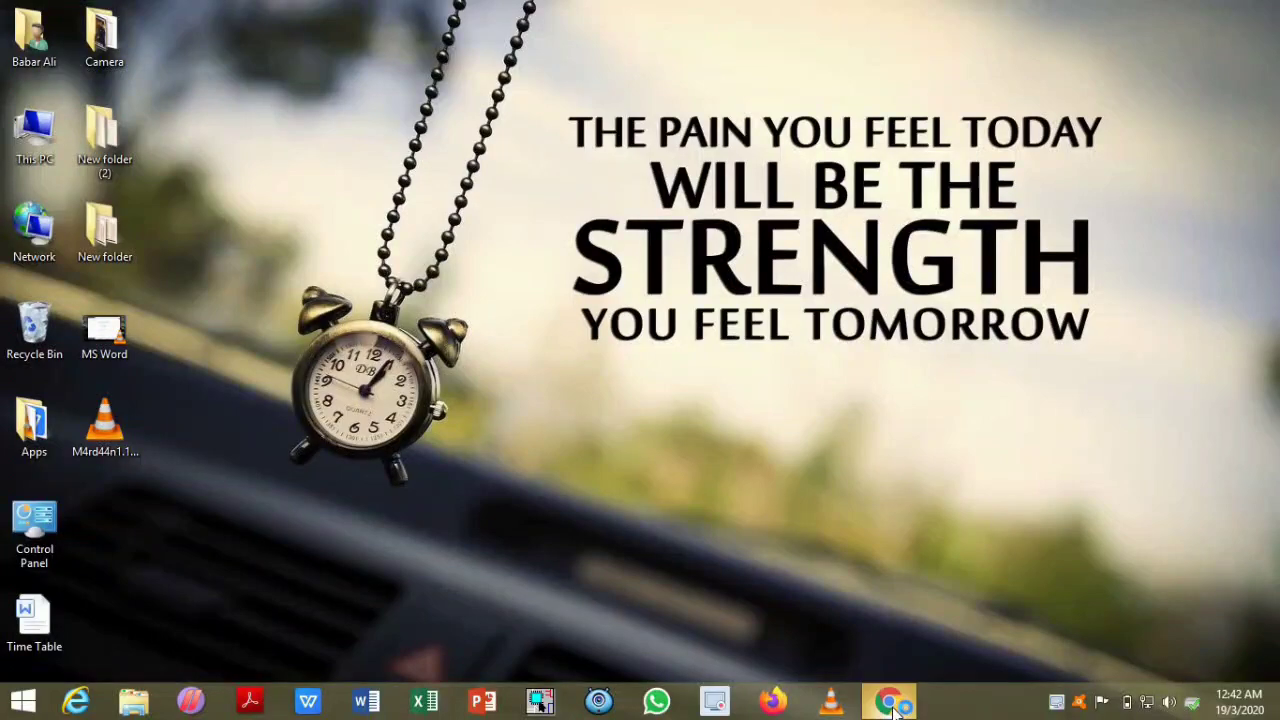
Open a maximized Chrome window, load the bookmarked MasterPiece YouTube channel, and retry the page.
{"action": "left_click", "coordinate": [890, 703]}
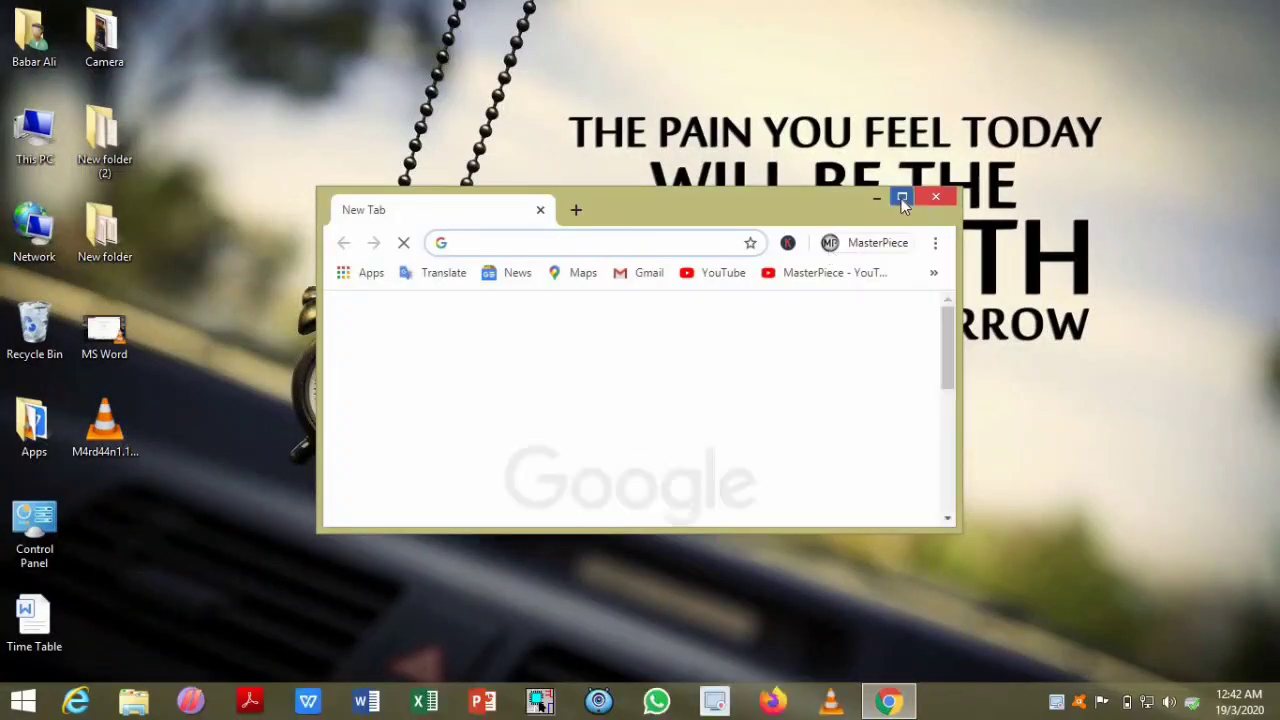
{"action": "left_click", "coordinate": [901, 198]}
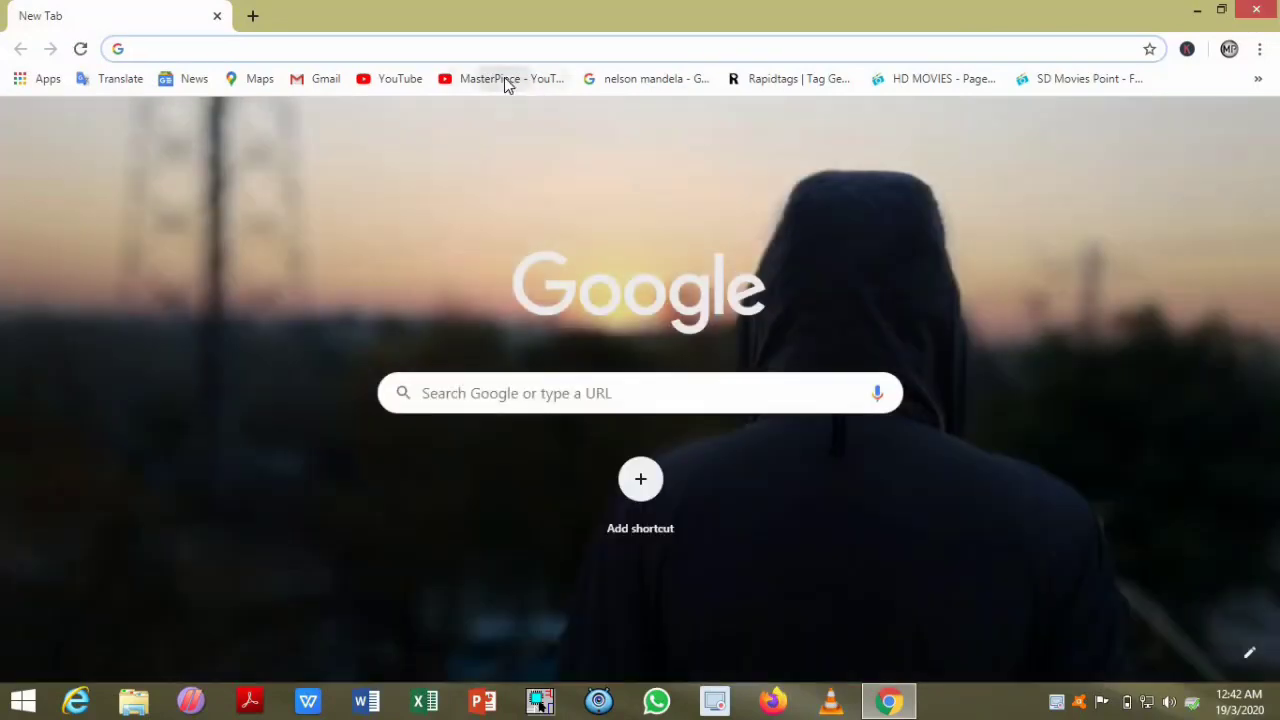
{"action": "left_click", "coordinate": [505, 80]}
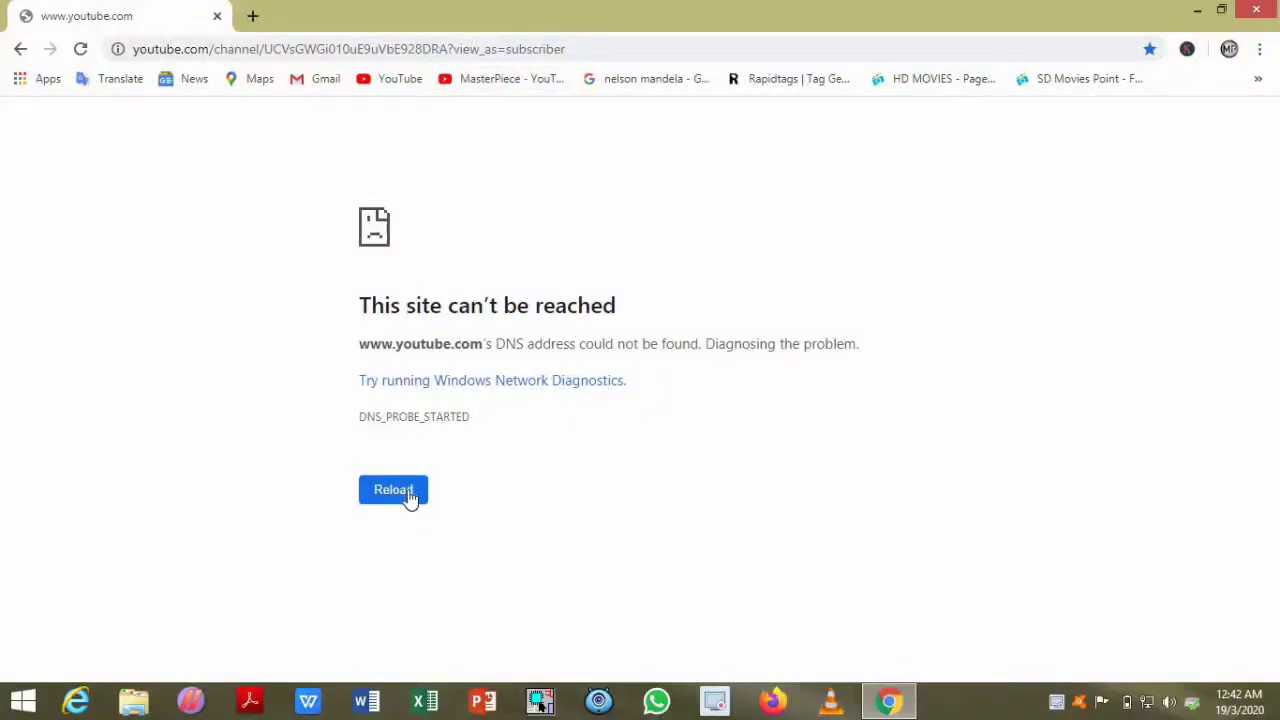
{"action": "left_click", "coordinate": [388, 545]}
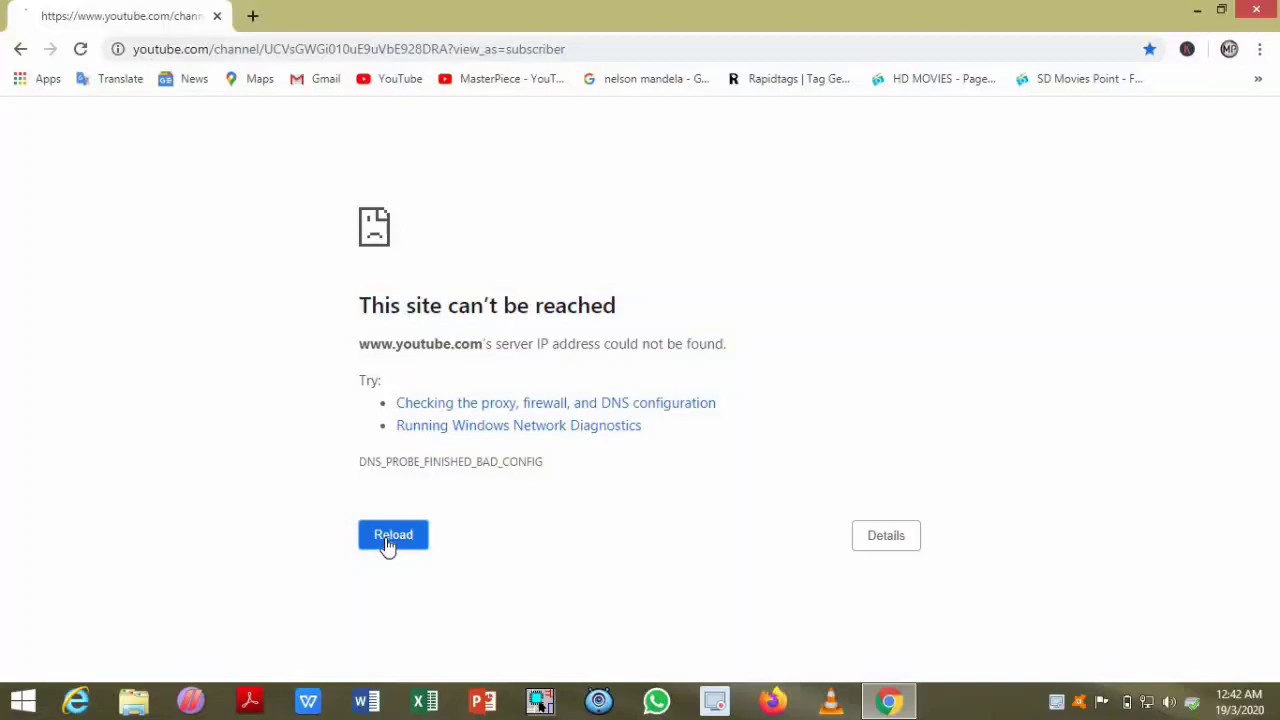
Expand the details of the page's connection error and read through the suggested fixes.
{"action": "left_click", "coordinate": [877, 556]}
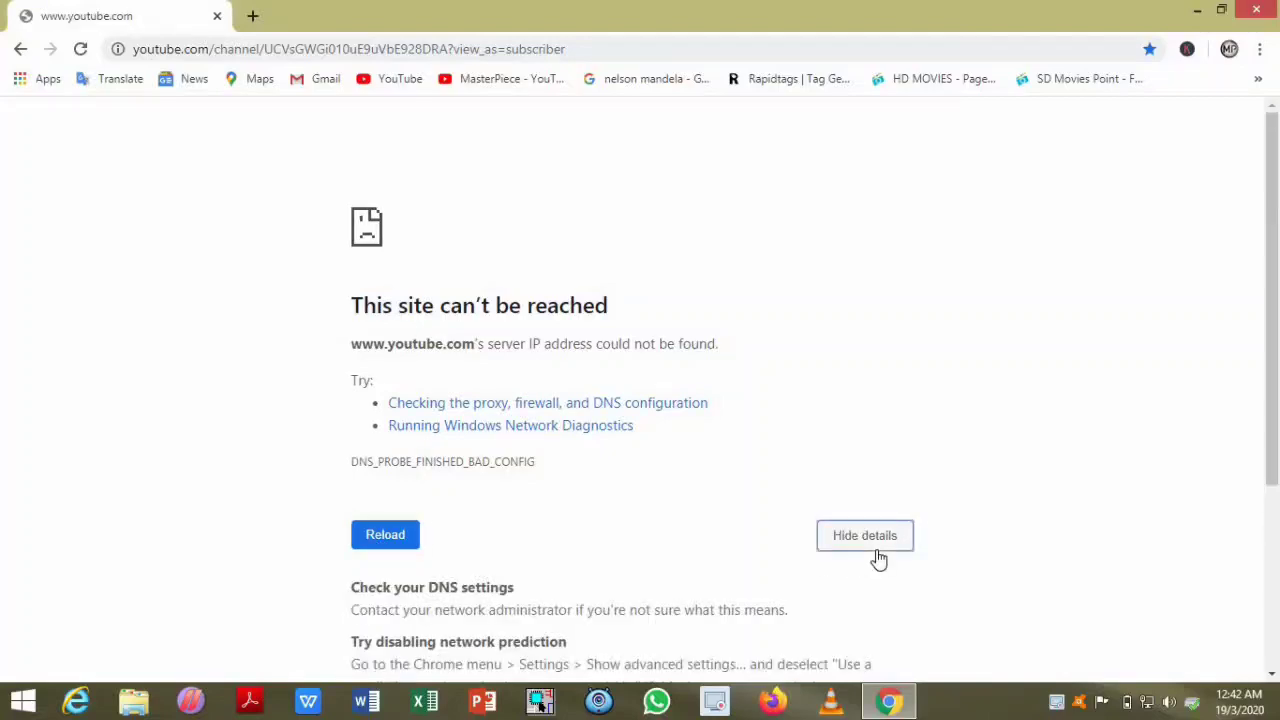
{"action": "scroll", "coordinate": [877, 557], "scroll_direction": "down", "scroll_amount": 2}
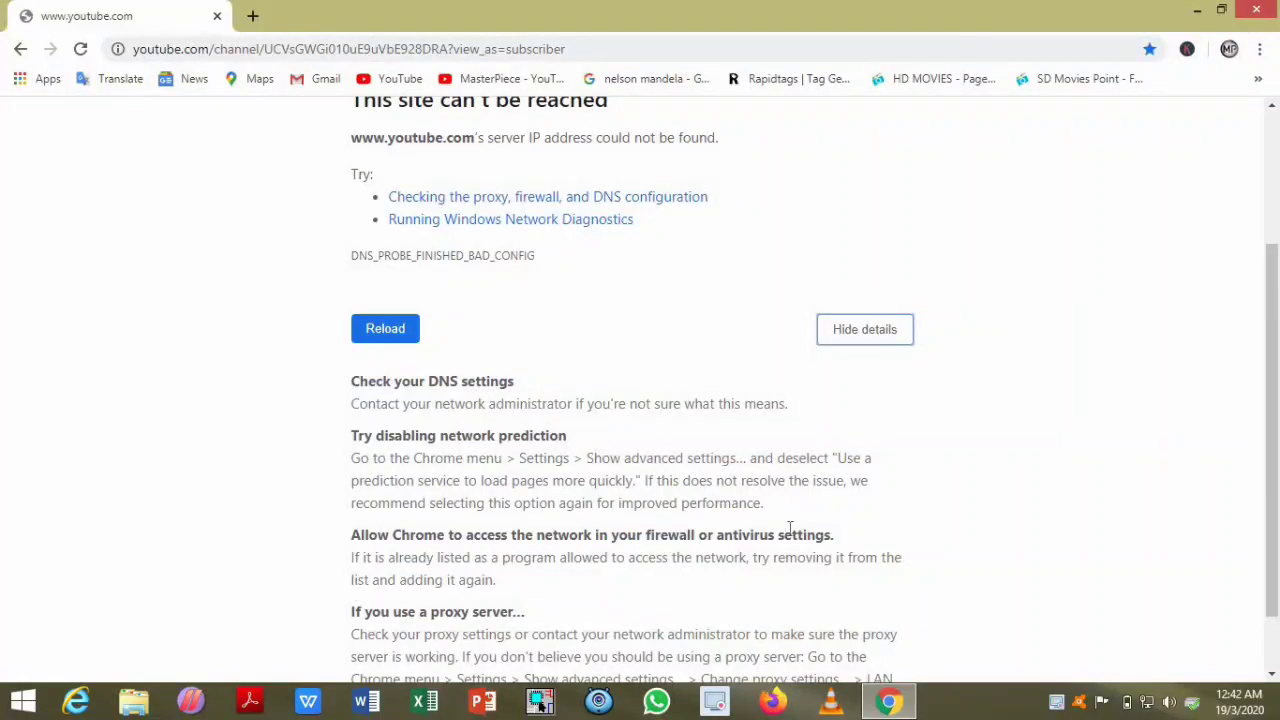
{"action": "scroll", "coordinate": [495, 605], "scroll_direction": "down", "scroll_amount": 1}
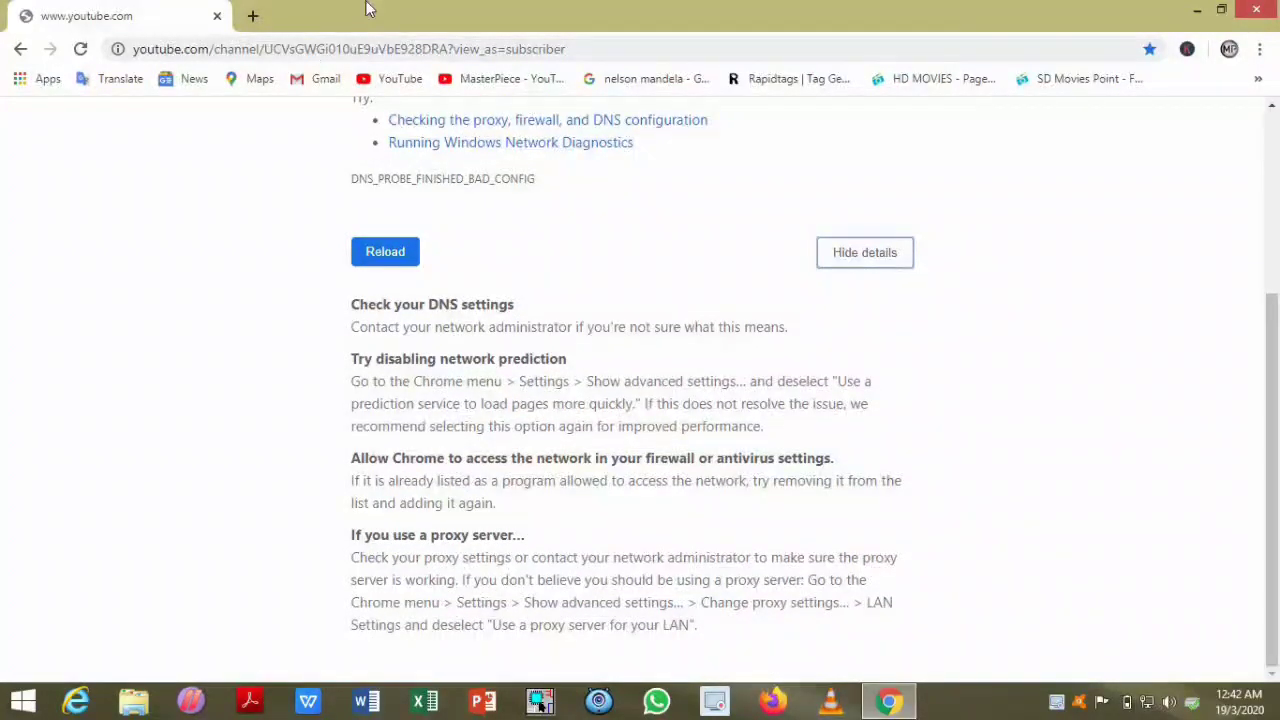
Open the Internet Protocol Version 4 (TCP/IPv4) properties of Local Area Connection 3 through the Network and Sharing Center.
{"action": "right_click", "coordinate": [1146, 703]}
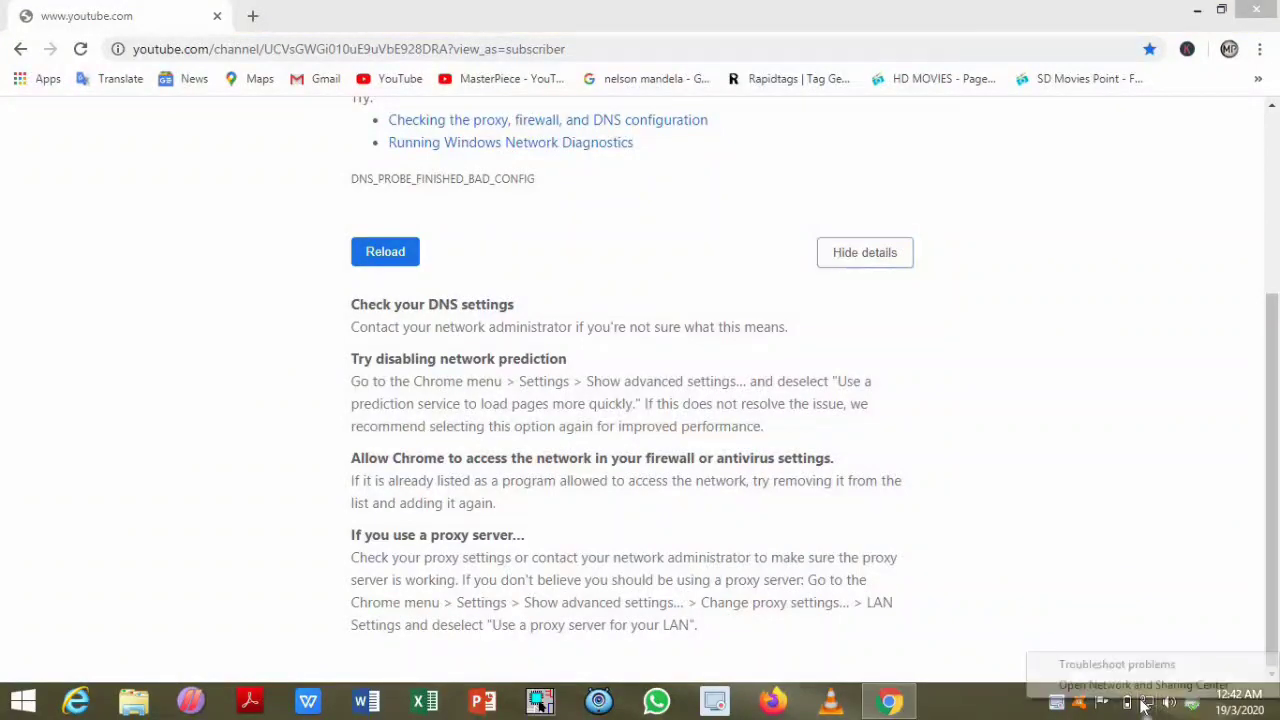
{"action": "left_click", "coordinate": [1108, 685]}
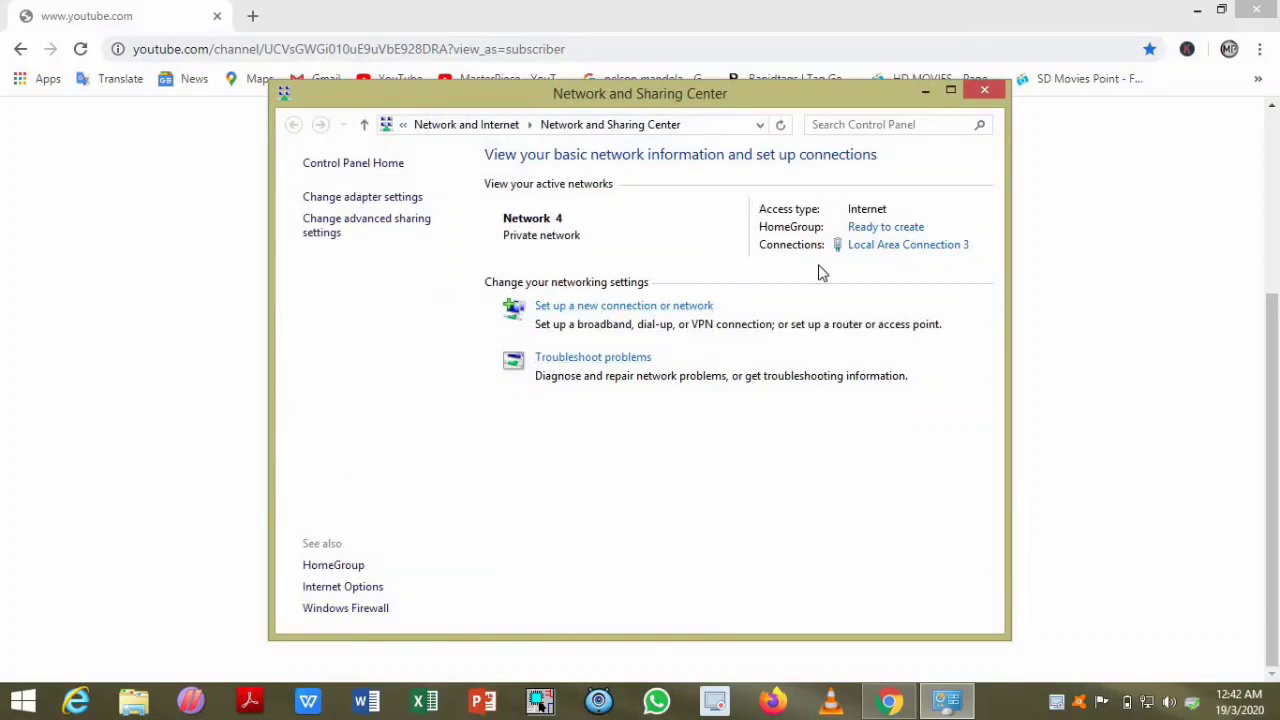
{"action": "left_click", "coordinate": [886, 250]}
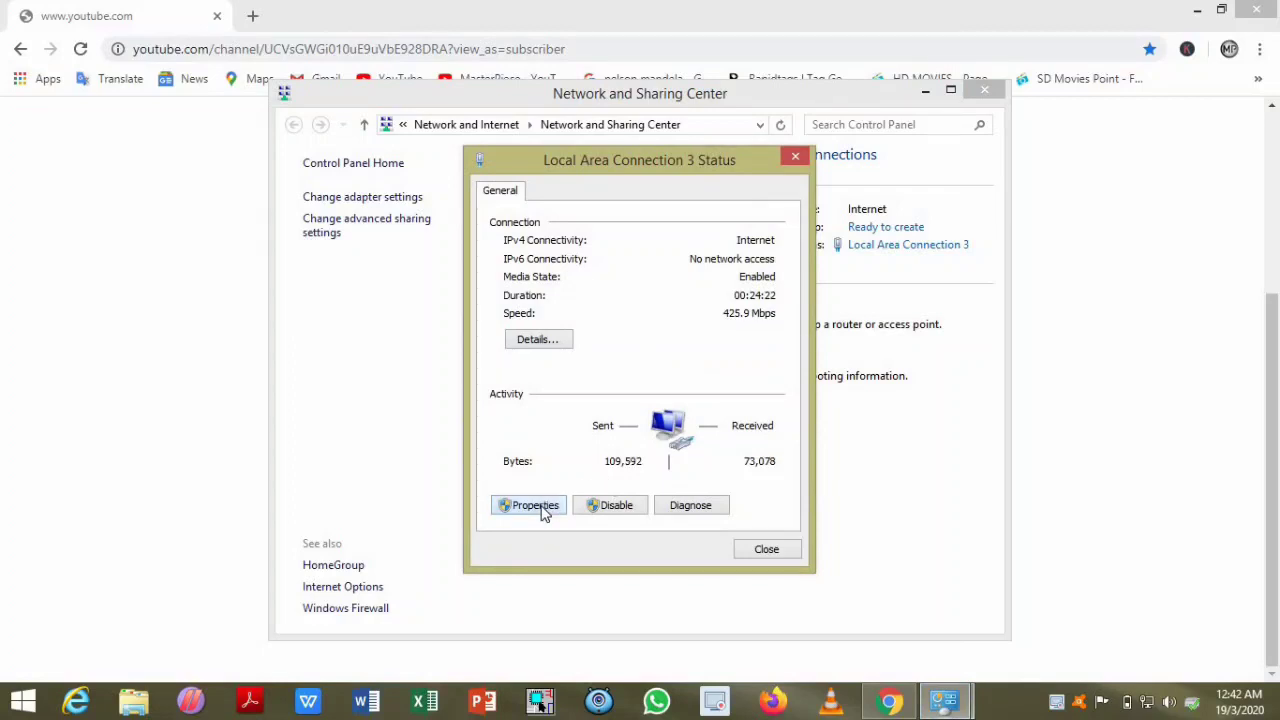
{"action": "left_click", "coordinate": [535, 505]}
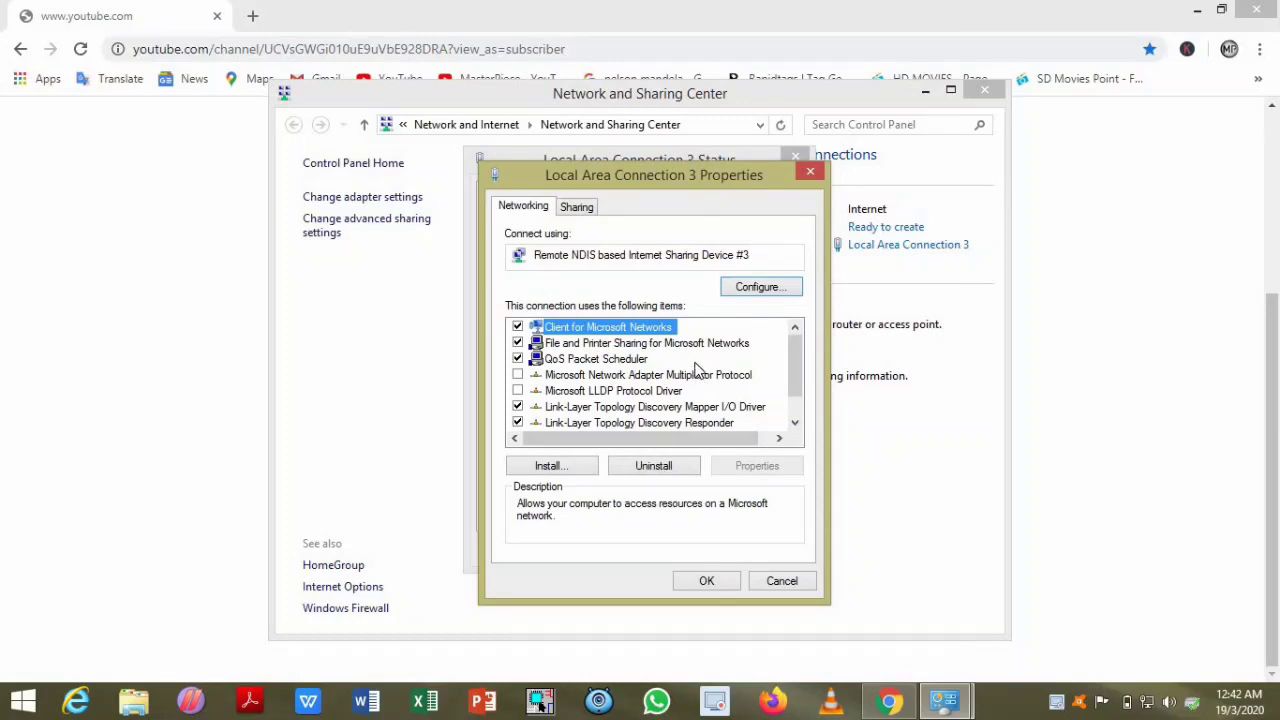
{"action": "scroll", "coordinate": [664, 334], "scroll_direction": "down", "scroll_amount": 1}
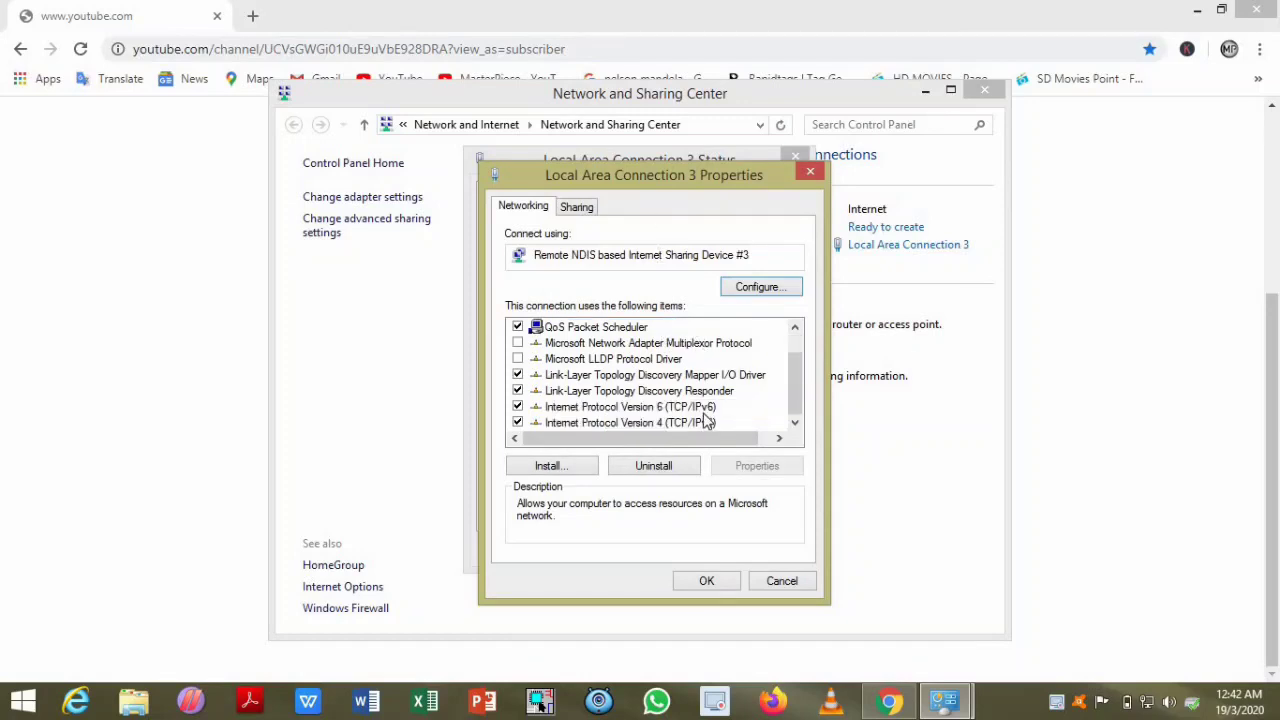
{"action": "left_click", "coordinate": [672, 411]}
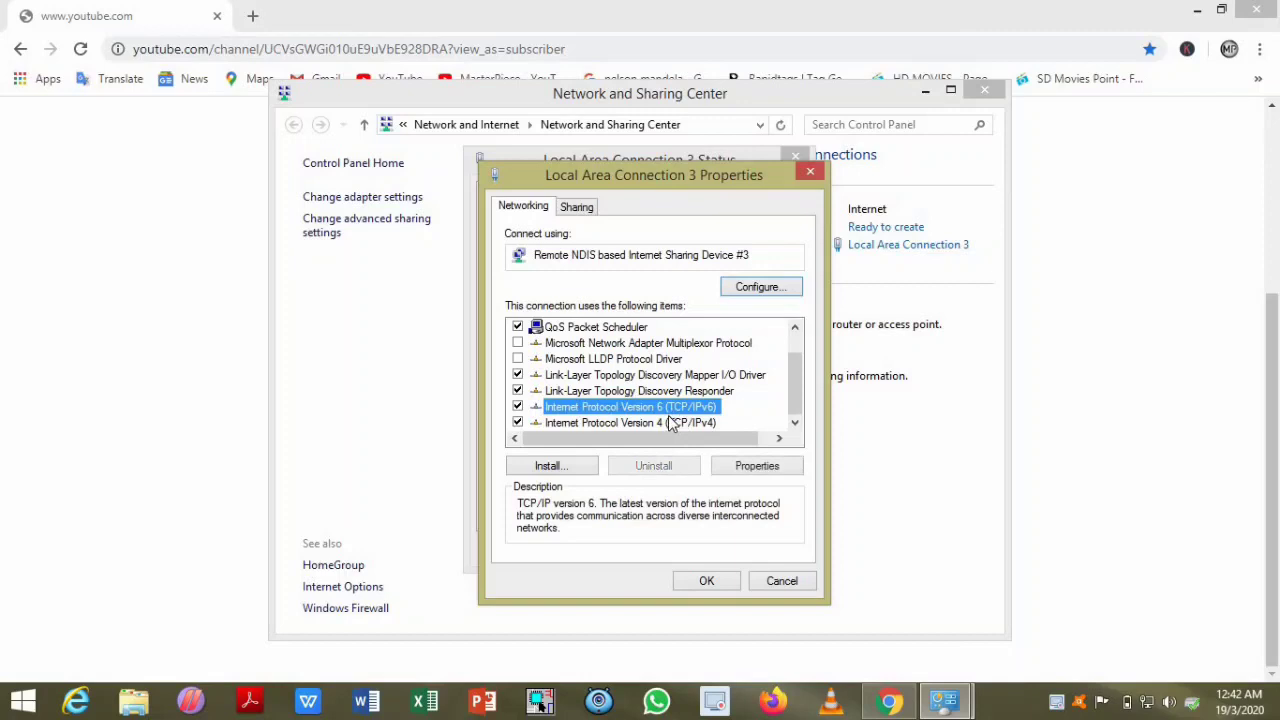
{"action": "double_click", "coordinate": [662, 422]}
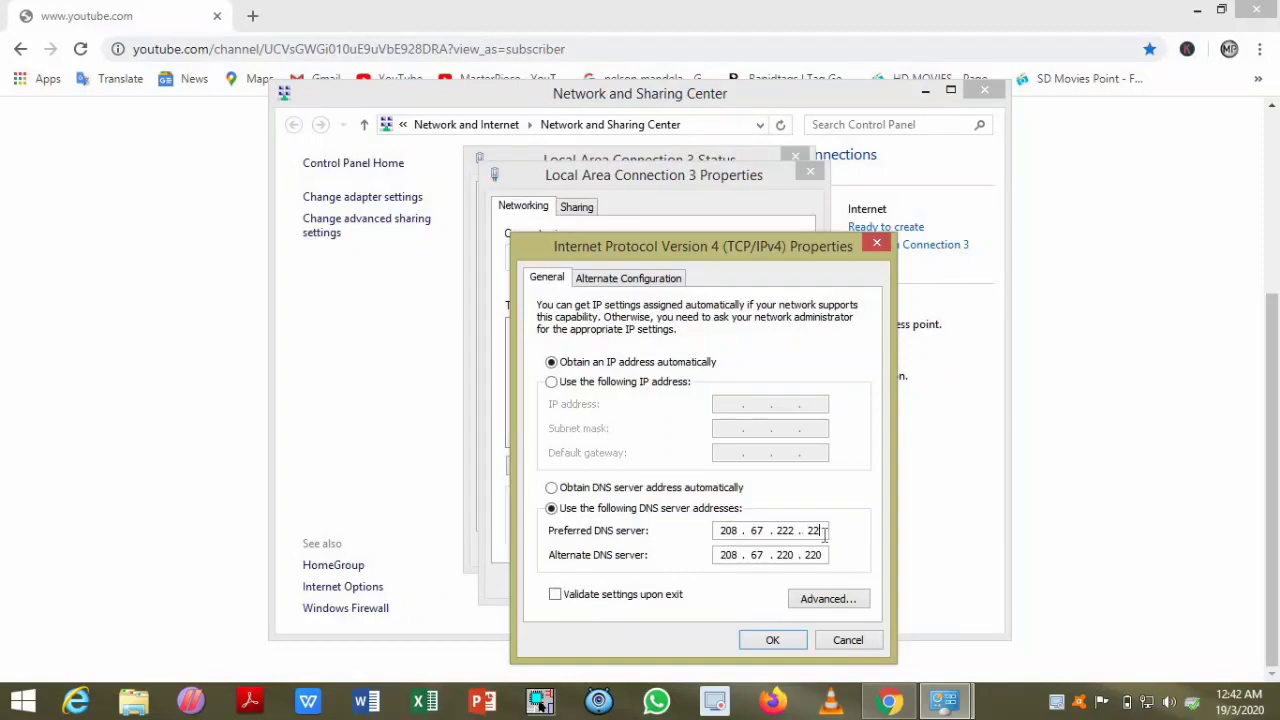
Set the preferred DNS server to 208.67.222.220 in the IPv4 properties.
{"action": "key", "text": "BackSpace"}
{"action": "key", "text": "BackSpace"}
{"action": "key", "text": "BackSpace"}
{"action": "key", "text": "BackSpace"}
{"action": "key", "text": "BackSpace"}
{"action": "key", "text": "BackSpace"}
{"action": "key", "text": "BackSpace"}
{"action": "key", "text": "BackSpace"}
{"action": "key", "text": "BackSpace"}
{"action": "type", "text": "255"}
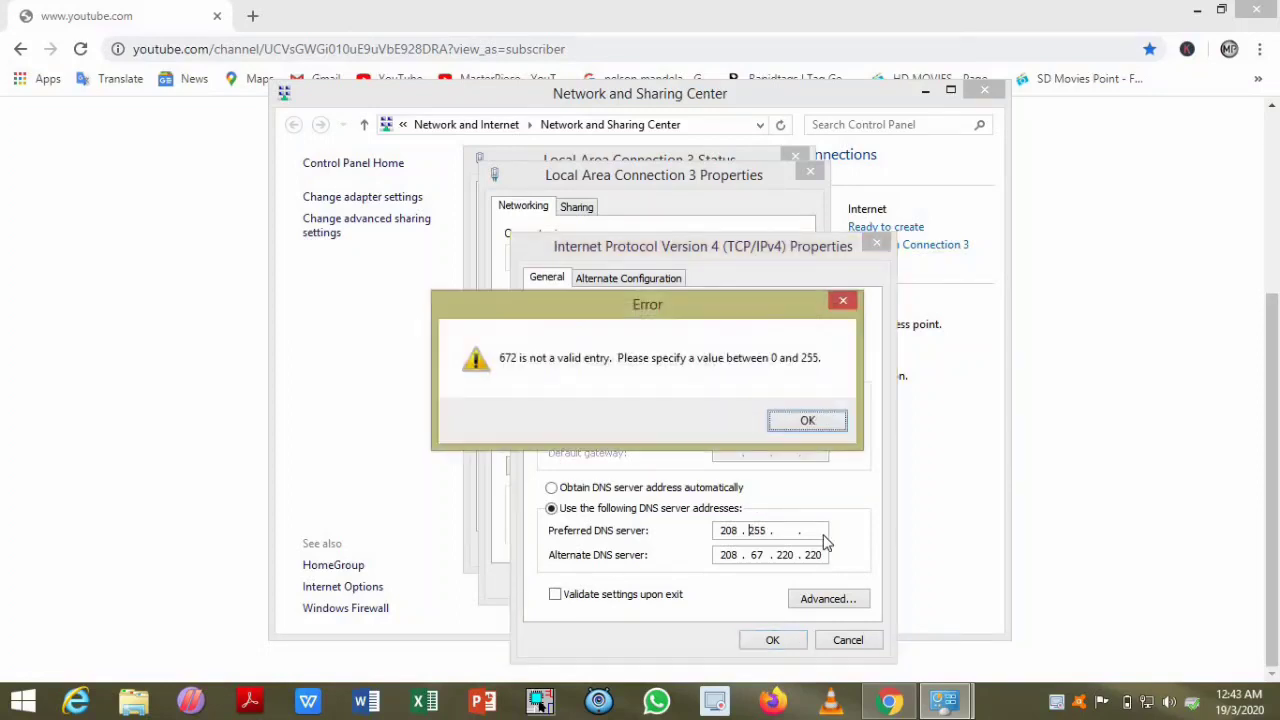
{"action": "left_click", "coordinate": [803, 421]}
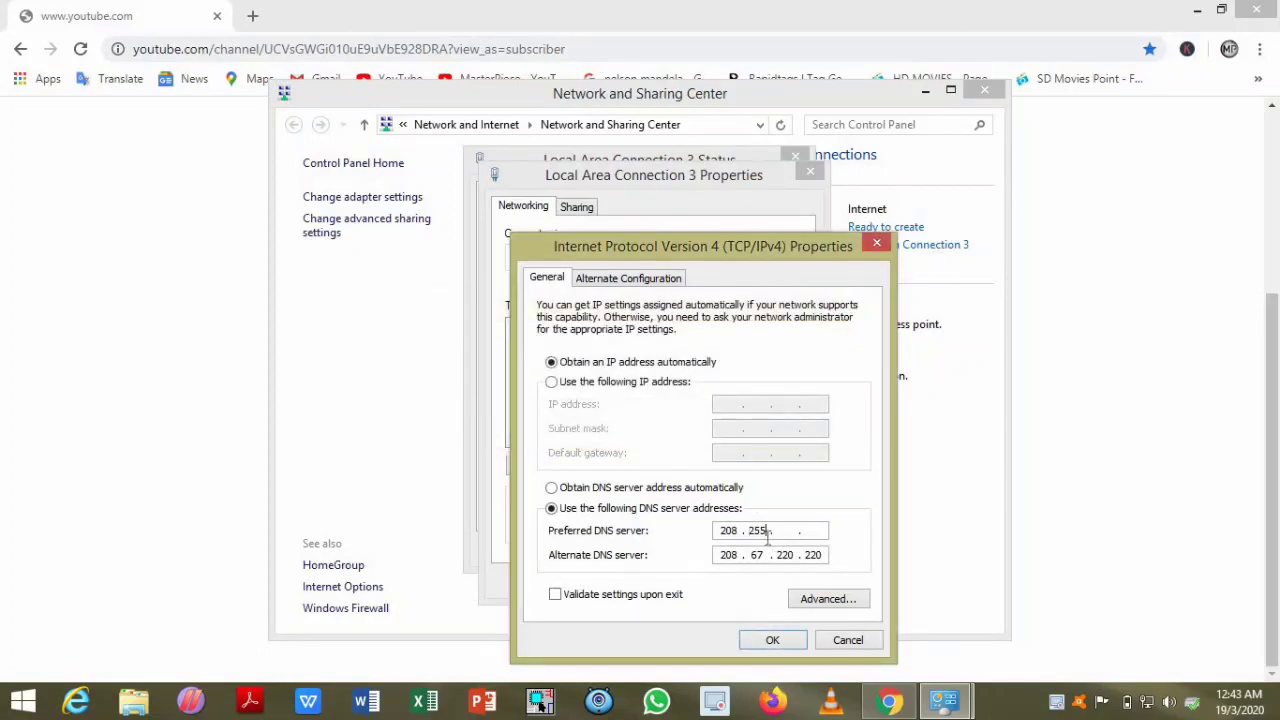
{"action": "mouse_move", "coordinate": [897, 690]}
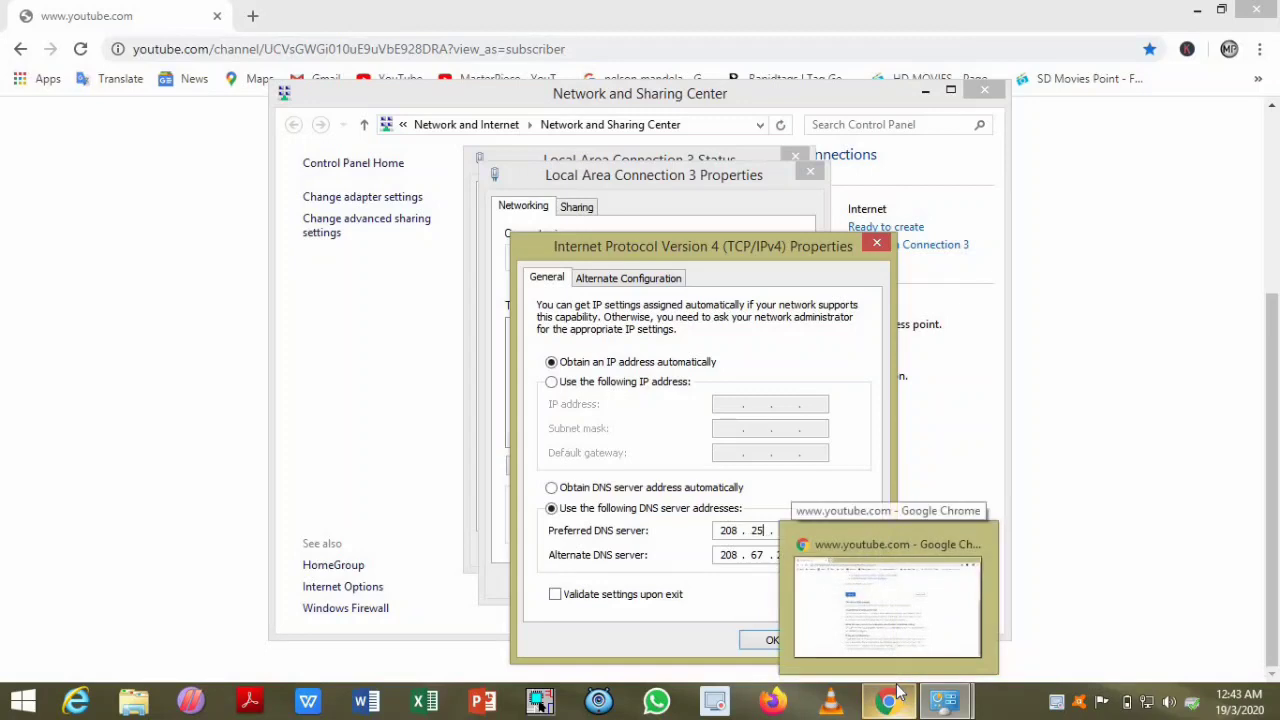
{"action": "type", "text": "2"}
{"action": "key", "text": "BackSpace"}
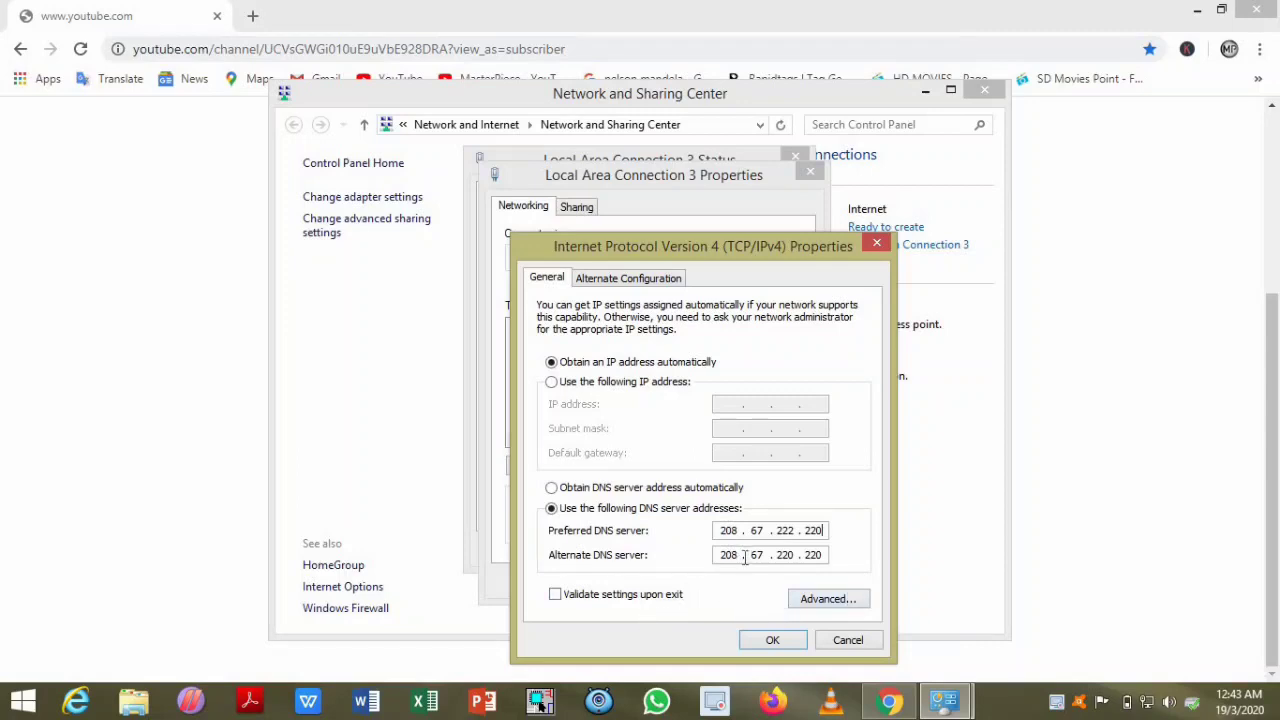
Enable validating the IPv4 settings upon exit and apply the changes to Local Area Connection 3.
{"action": "left_click", "coordinate": [567, 600]}
{"action": "left_click", "coordinate": [770, 642]}
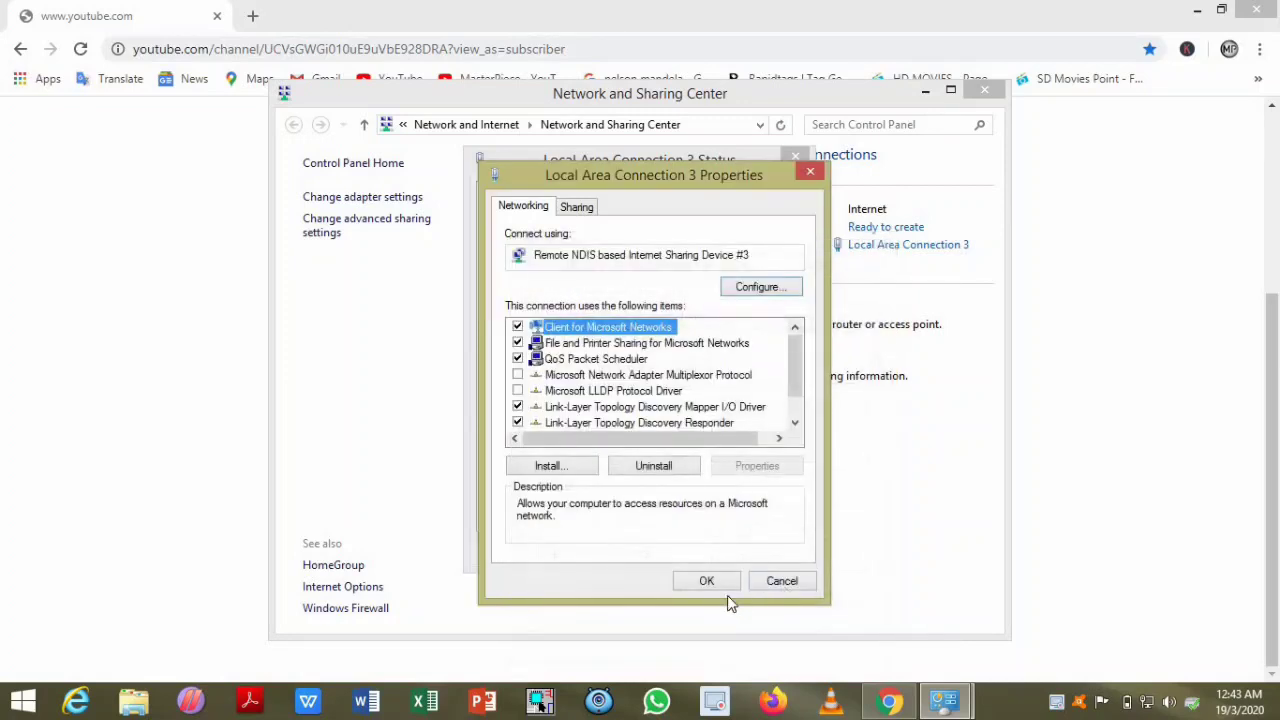
{"action": "left_click", "coordinate": [707, 581]}
{"action": "key", "text": "Escape"}
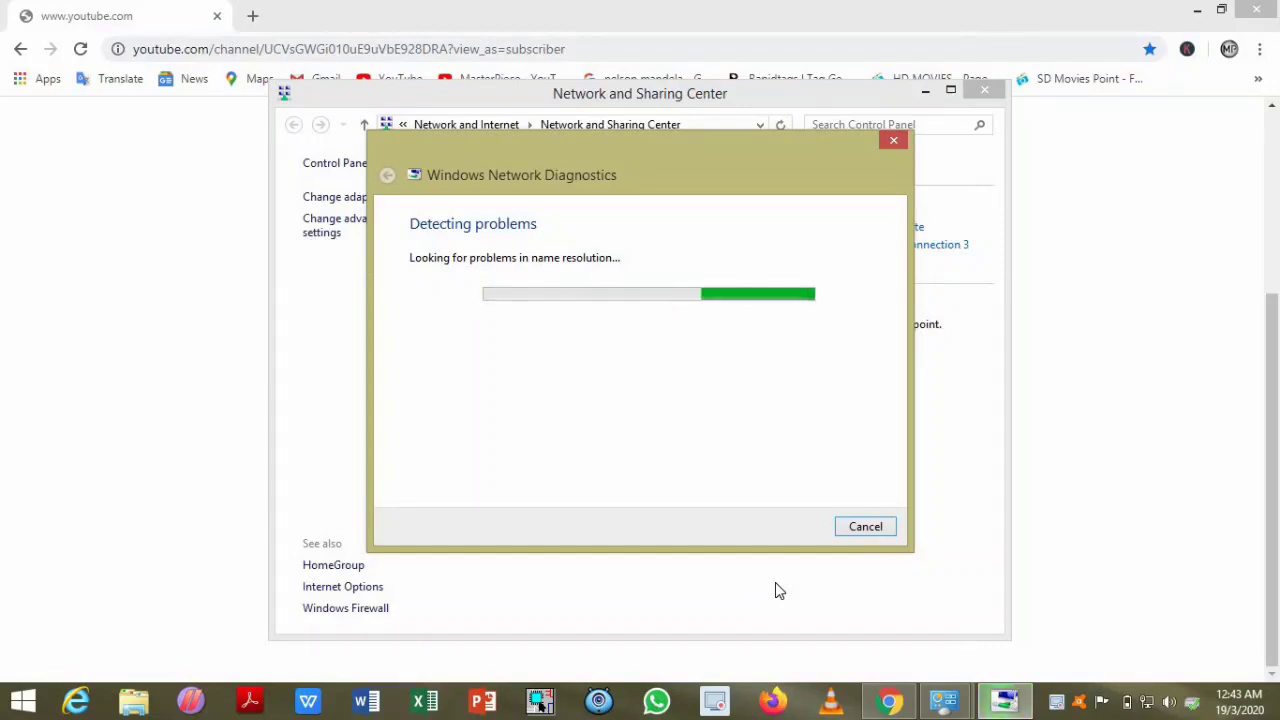
Review the Windows Network Diagnostics report and close the troubleshooter.
{"action": "left_click", "coordinate": [650, 8]}
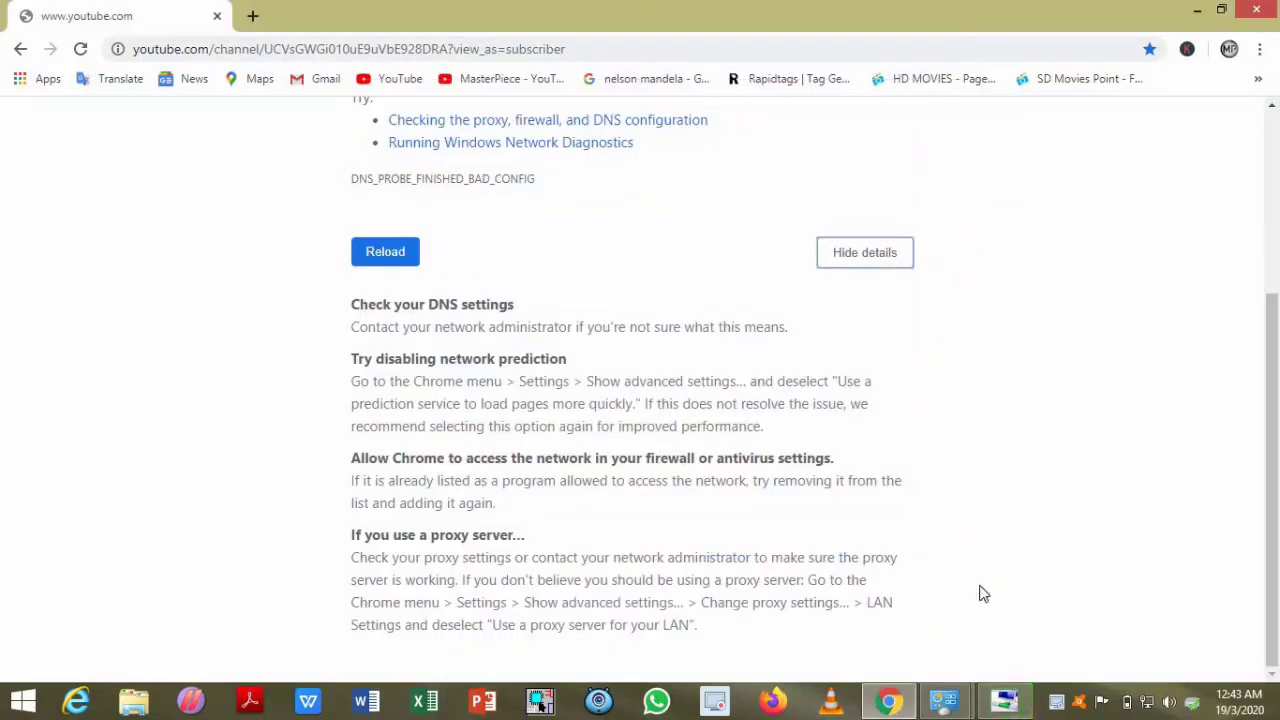
{"action": "left_click", "coordinate": [1004, 703]}
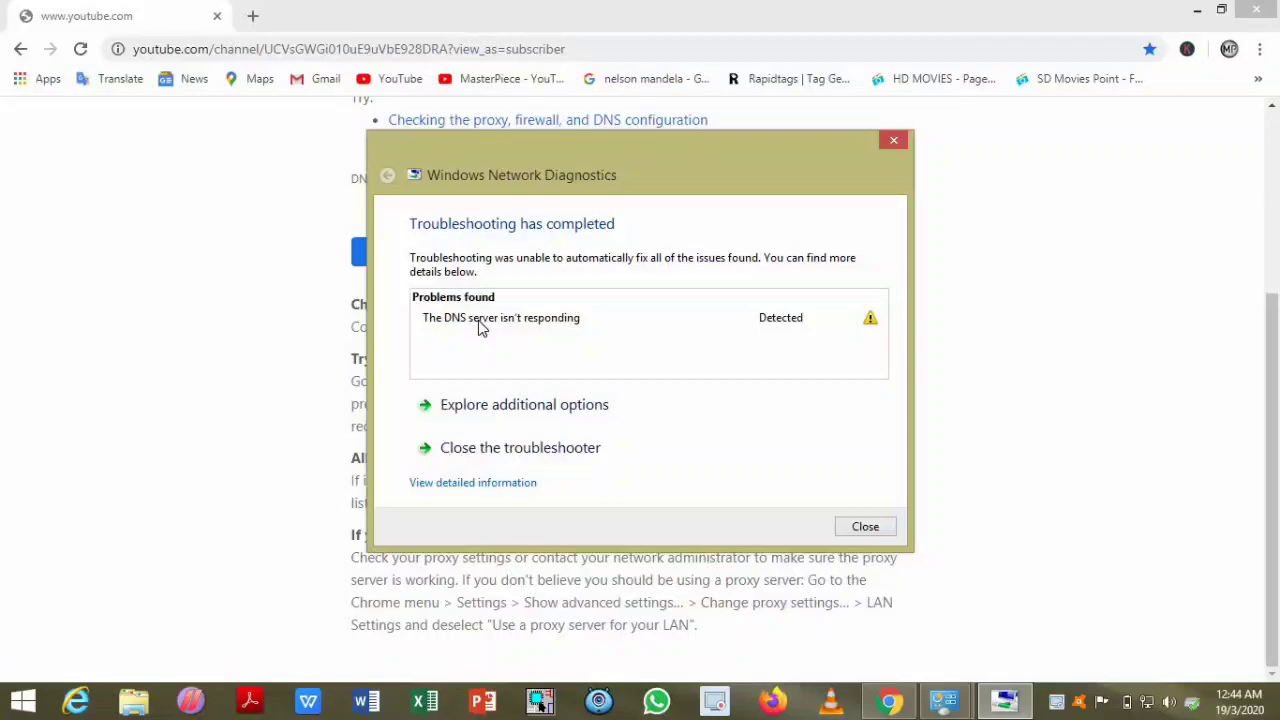
{"action": "left_click", "coordinate": [866, 527]}
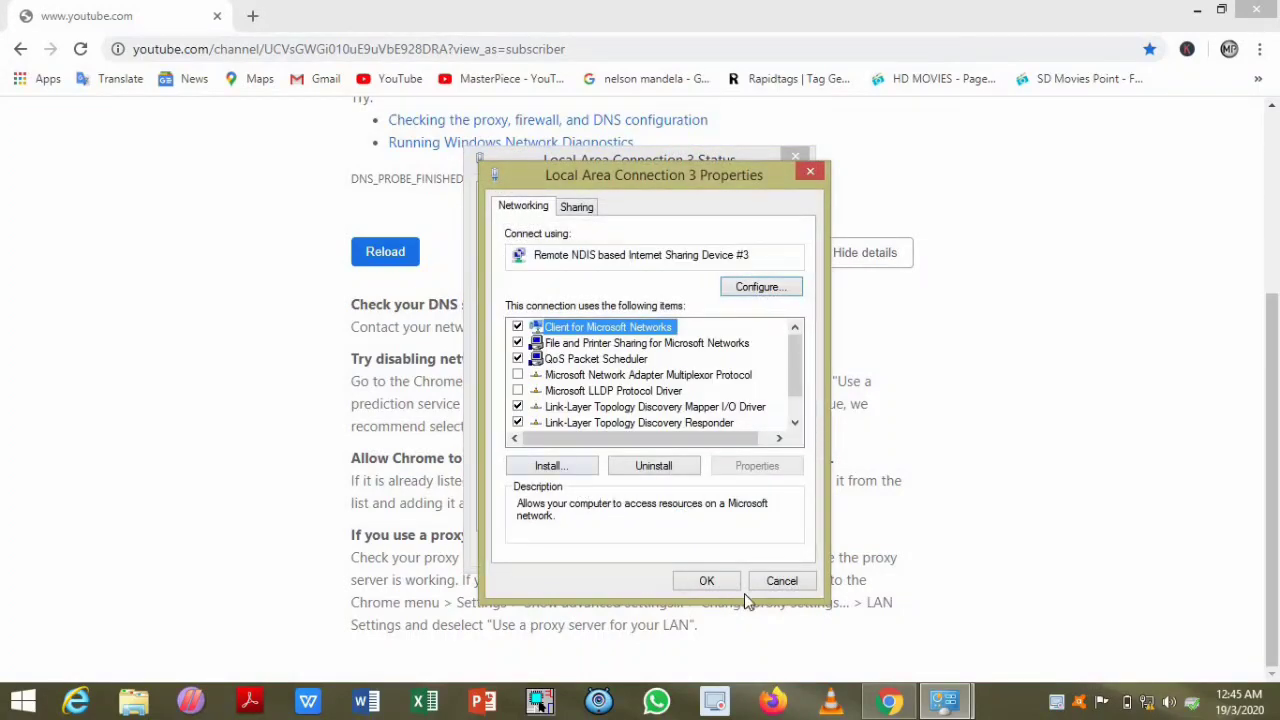
Set the preferred DNS server to 8.8.8.8 and the alternate to 8.8.4.4 in Local Area Connection 3's IPv4 properties.
{"action": "scroll", "coordinate": [660, 410], "scroll_direction": "down", "scroll_amount": 1}
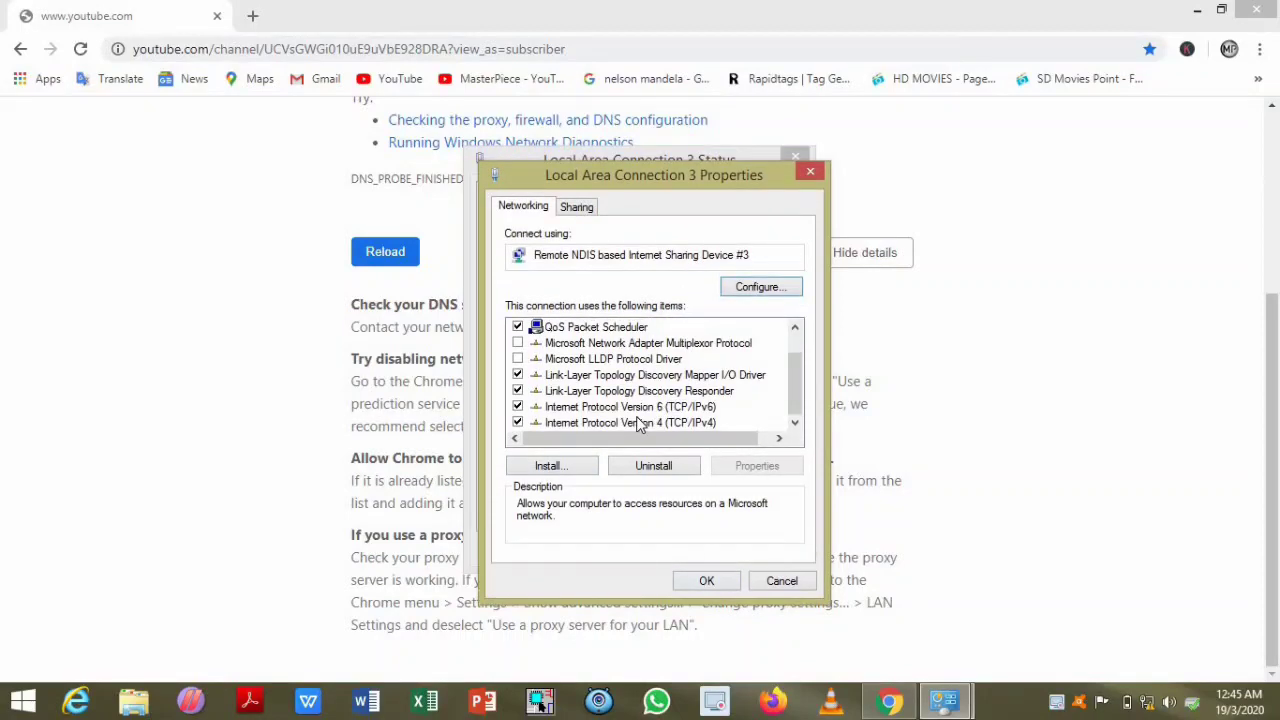
{"action": "double_click", "coordinate": [636, 416]}
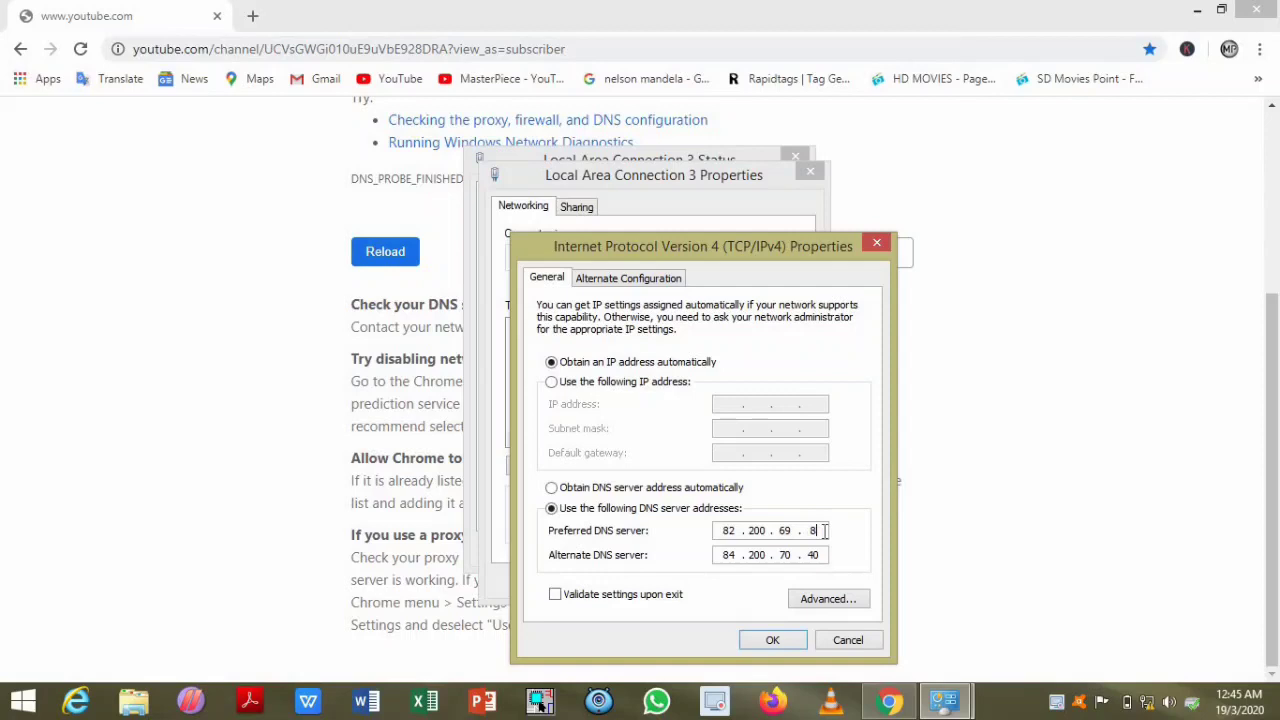
{"action": "key", "text": "BackSpace"}
{"action": "key", "text": "BackSpace"}
{"action": "key", "text": "BackSpace"}
{"action": "key", "text": "BackSpace"}
{"action": "key", "text": "BackSpace"}
{"action": "key", "text": "BackSpace"}
{"action": "key", "text": "BackSpace"}
{"action": "key", "text": "BackSpace"}
{"action": "key", "text": "BackSpace"}
{"action": "key", "text": "BackSpace"}
{"action": "key", "text": "BackSpace"}
{"action": "key", "text": "BackSpace"}
{"action": "key", "text": "BackSpace"}
{"action": "key", "text": "BackSpace"}
{"action": "key", "text": "BackSpace"}
{"action": "key", "text": "BackSpace"}
Apply the IPv4 settings with validation upon exit enabled, and explore the troubleshooter's additional options.
{"action": "left_click", "coordinate": [603, 599]}
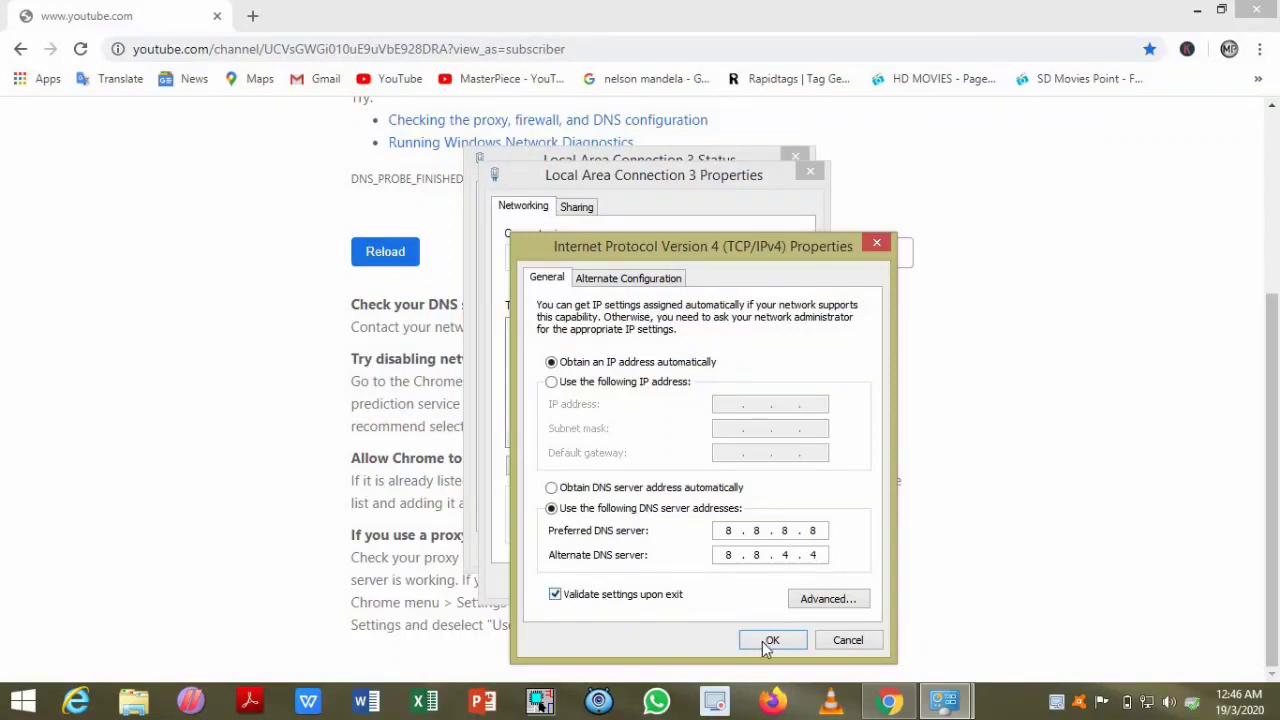
{"action": "left_click", "coordinate": [773, 639]}
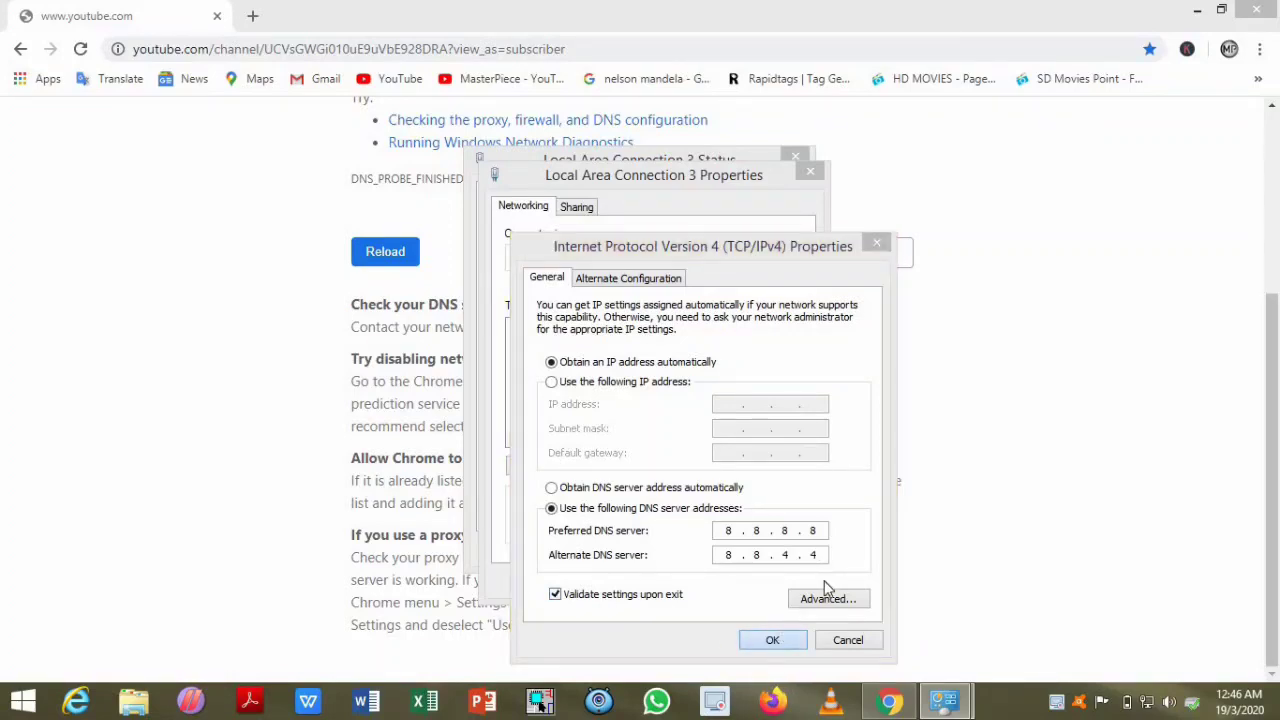
{"action": "left_click", "coordinate": [706, 581]}
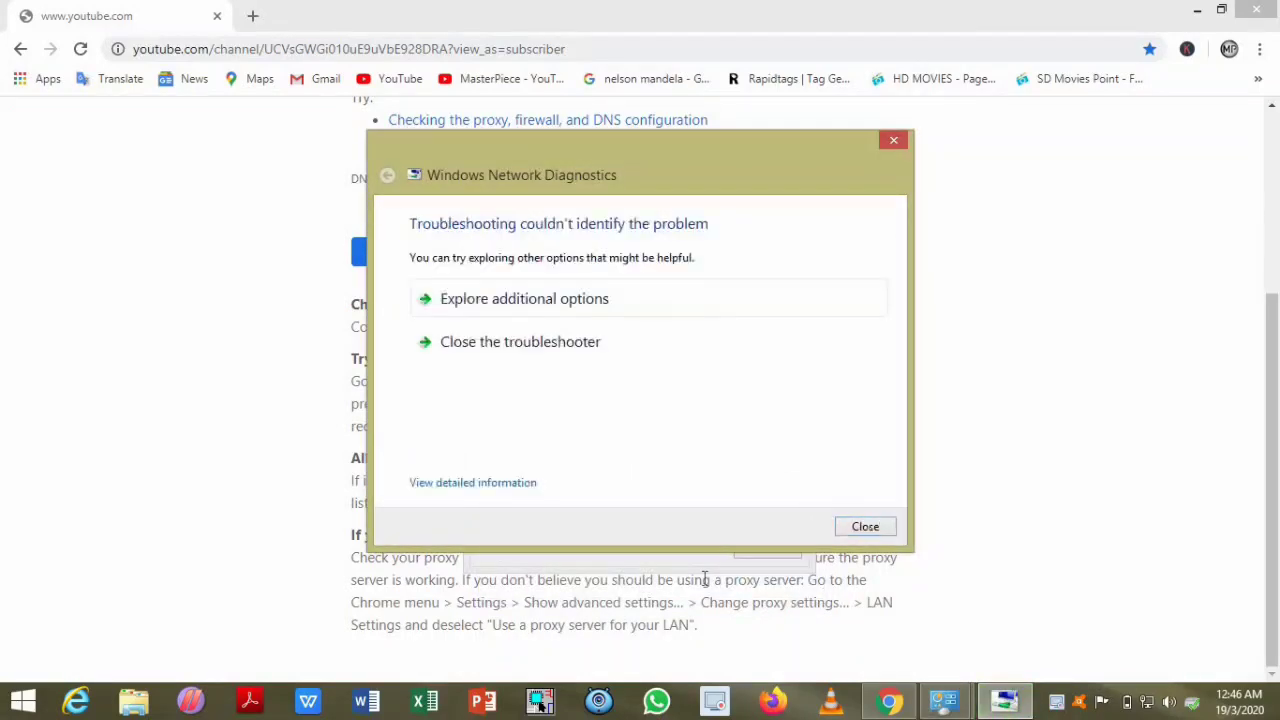
{"action": "left_click", "coordinate": [585, 296]}
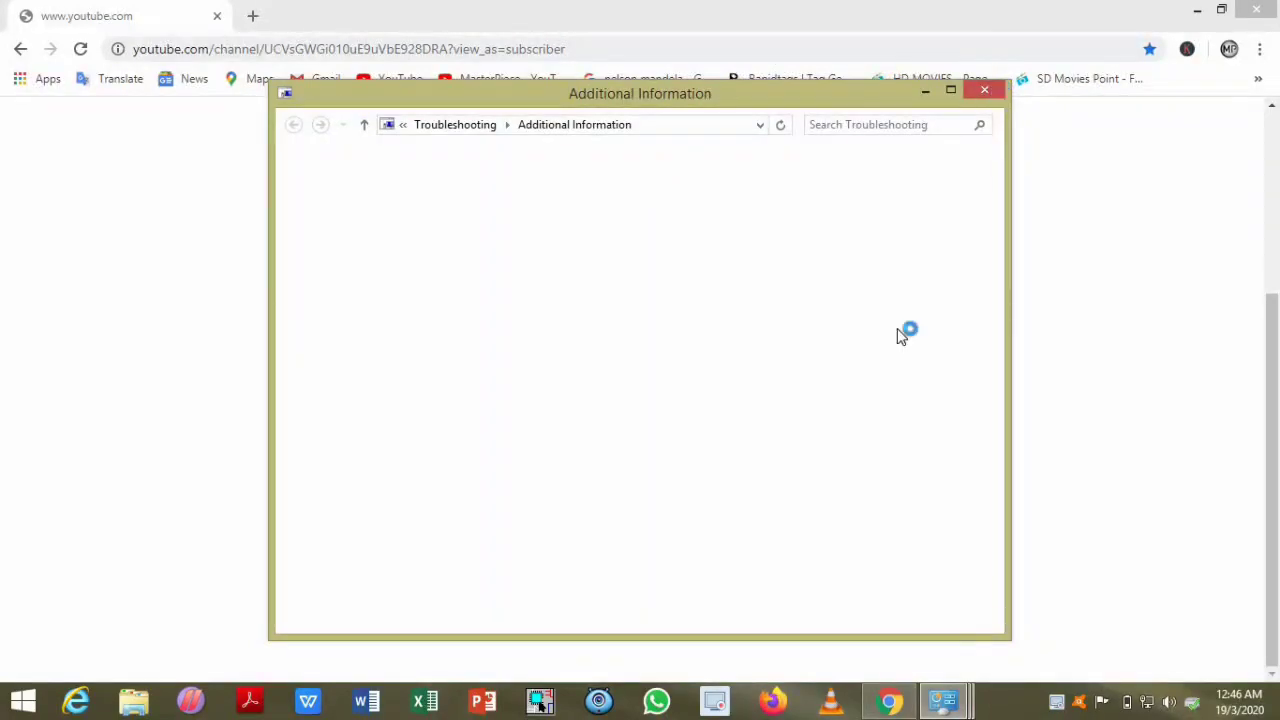
Switch back to Chrome, reload the YouTube page, and browse the home page recommendations.
{"action": "left_click", "coordinate": [900, 703]}
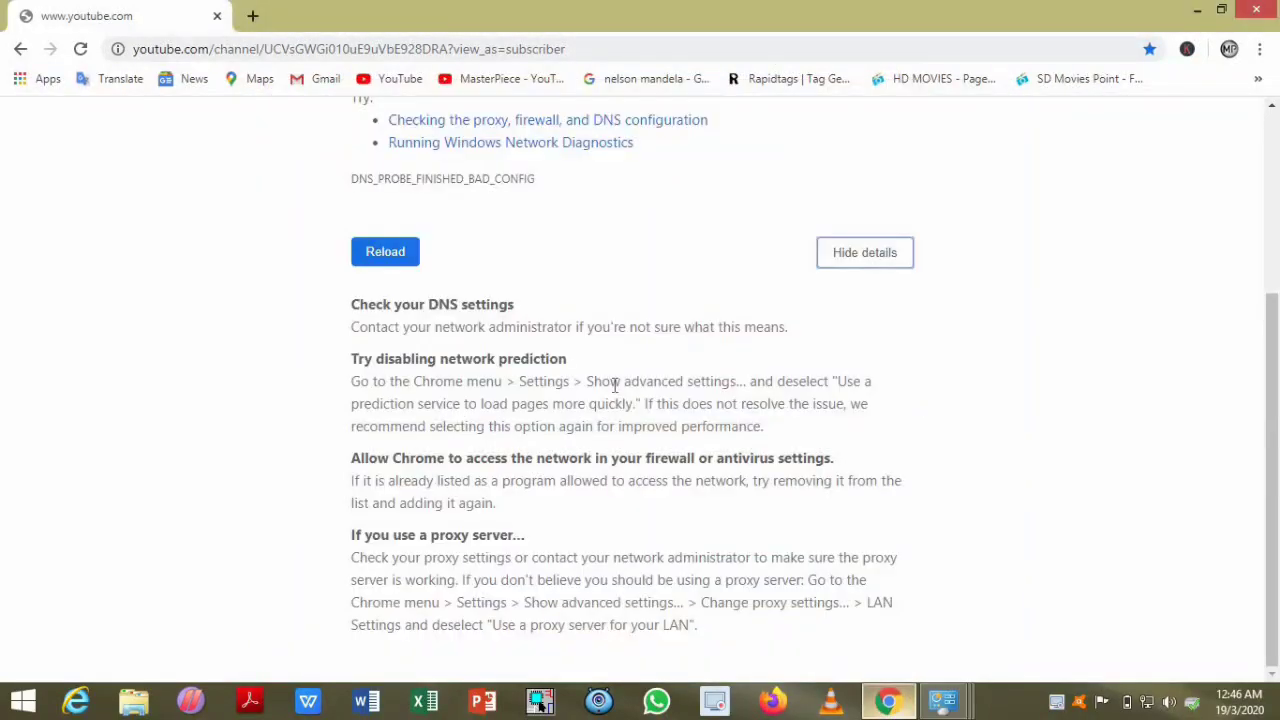
{"action": "left_click", "coordinate": [403, 266]}
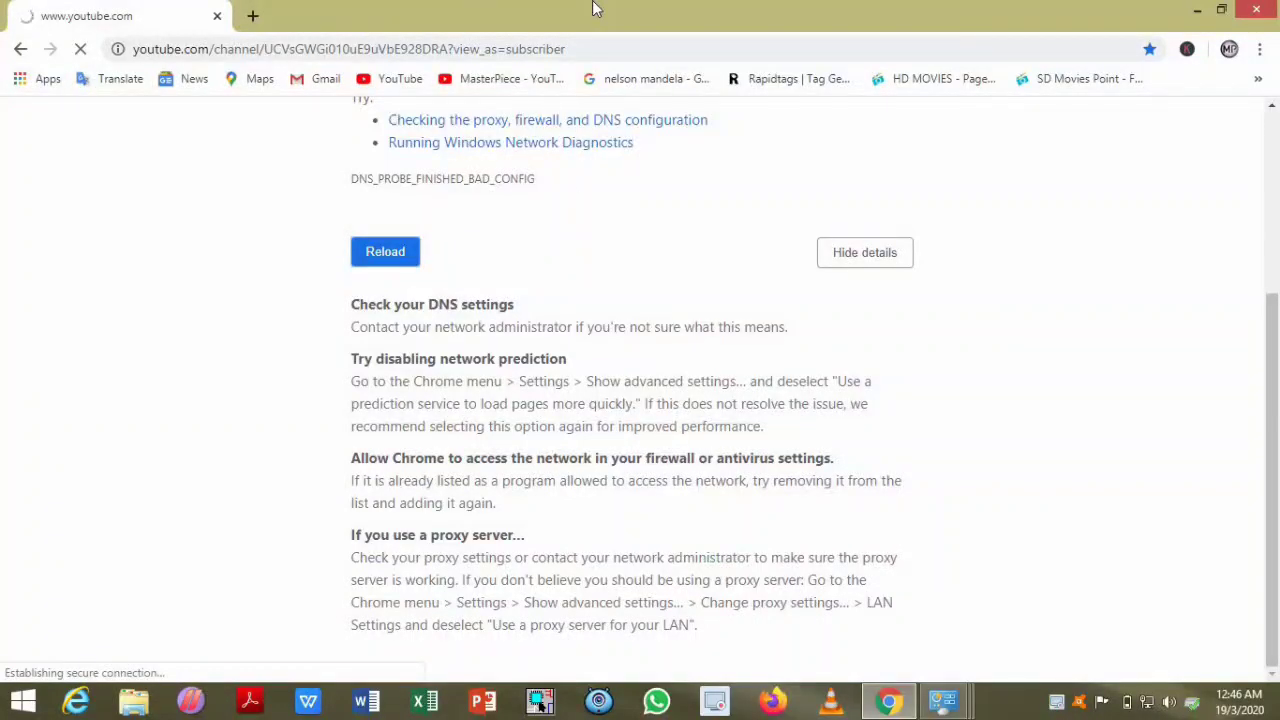
{"action": "scroll", "coordinate": [512, 461], "scroll_direction": "up", "scroll_amount": 3}
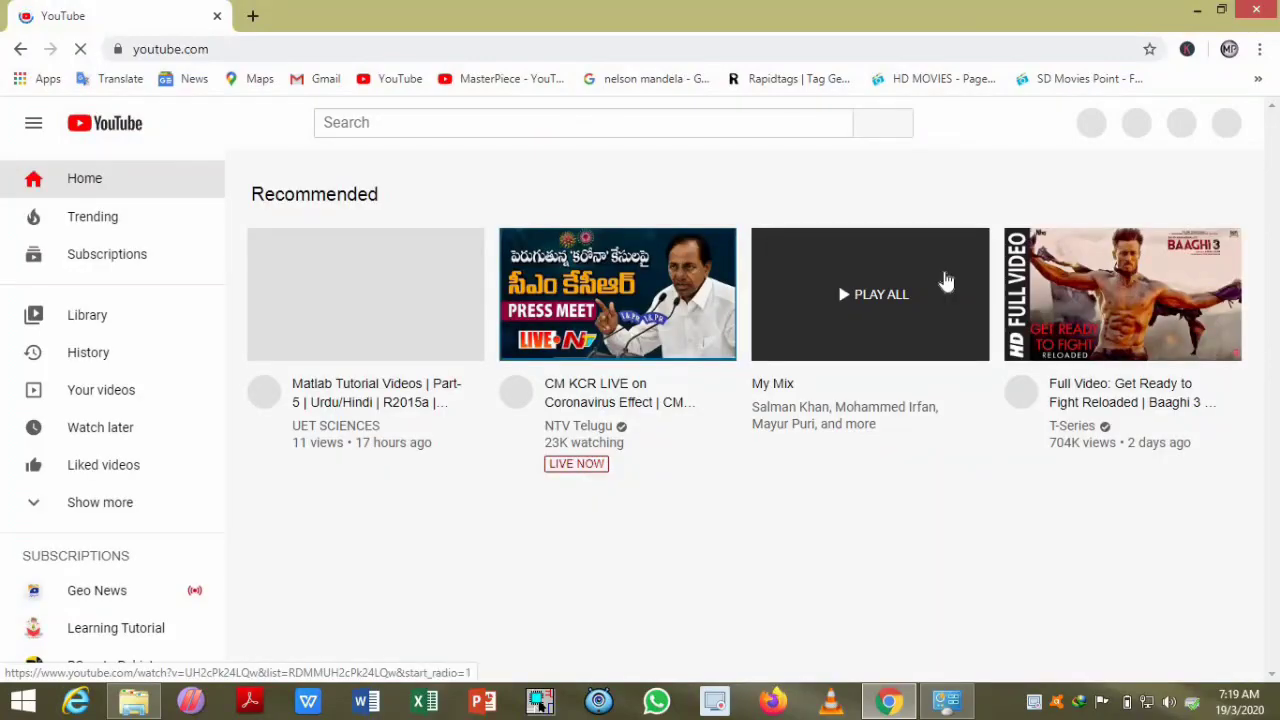
{"action": "scroll", "coordinate": [946, 280], "scroll_direction": "down", "scroll_amount": 1}
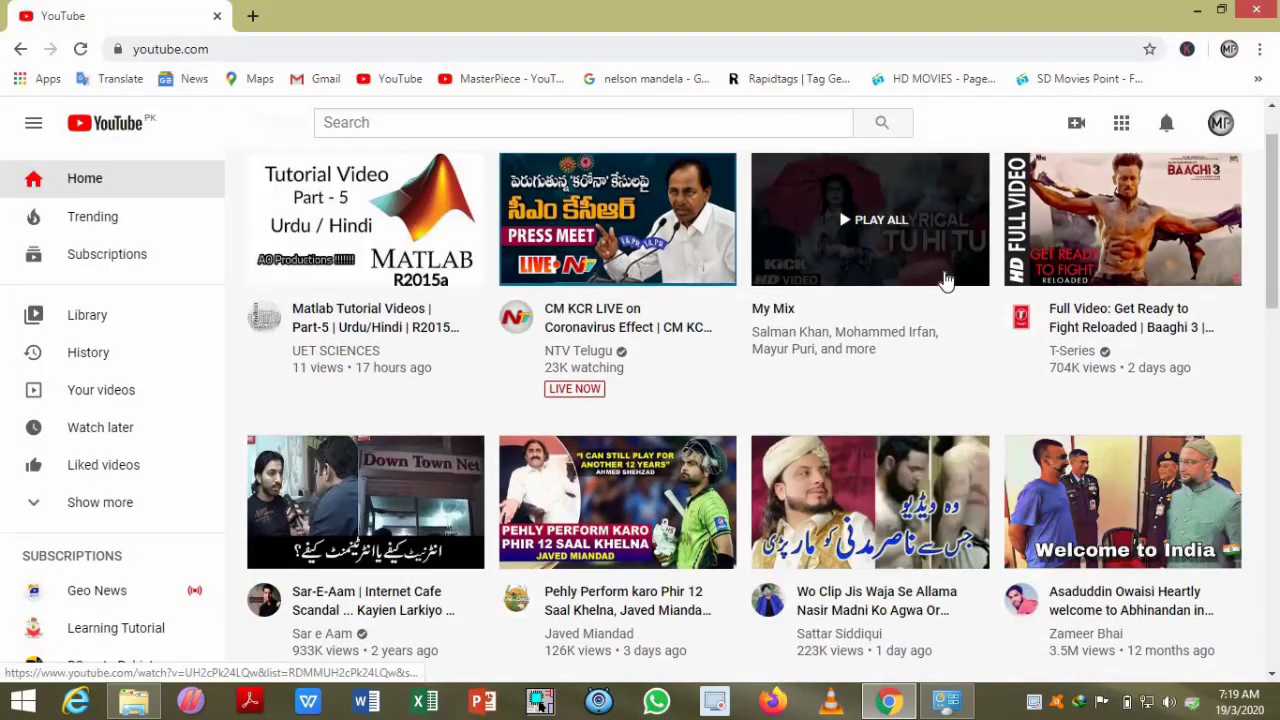
{"action": "scroll", "coordinate": [946, 280], "scroll_direction": "up", "scroll_amount": 1}
{"action": "scroll", "coordinate": [946, 280], "scroll_direction": "down", "scroll_amount": 6}
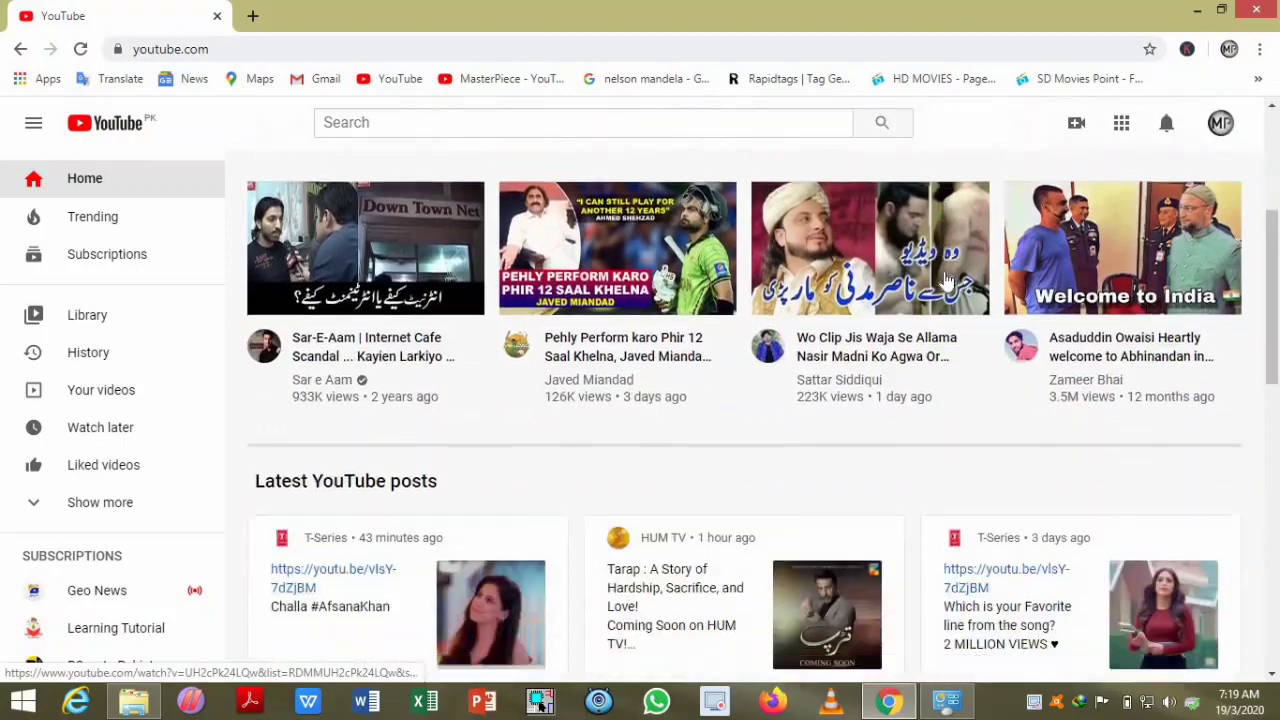
{"action": "scroll", "coordinate": [946, 280], "scroll_direction": "up", "scroll_amount": 4}
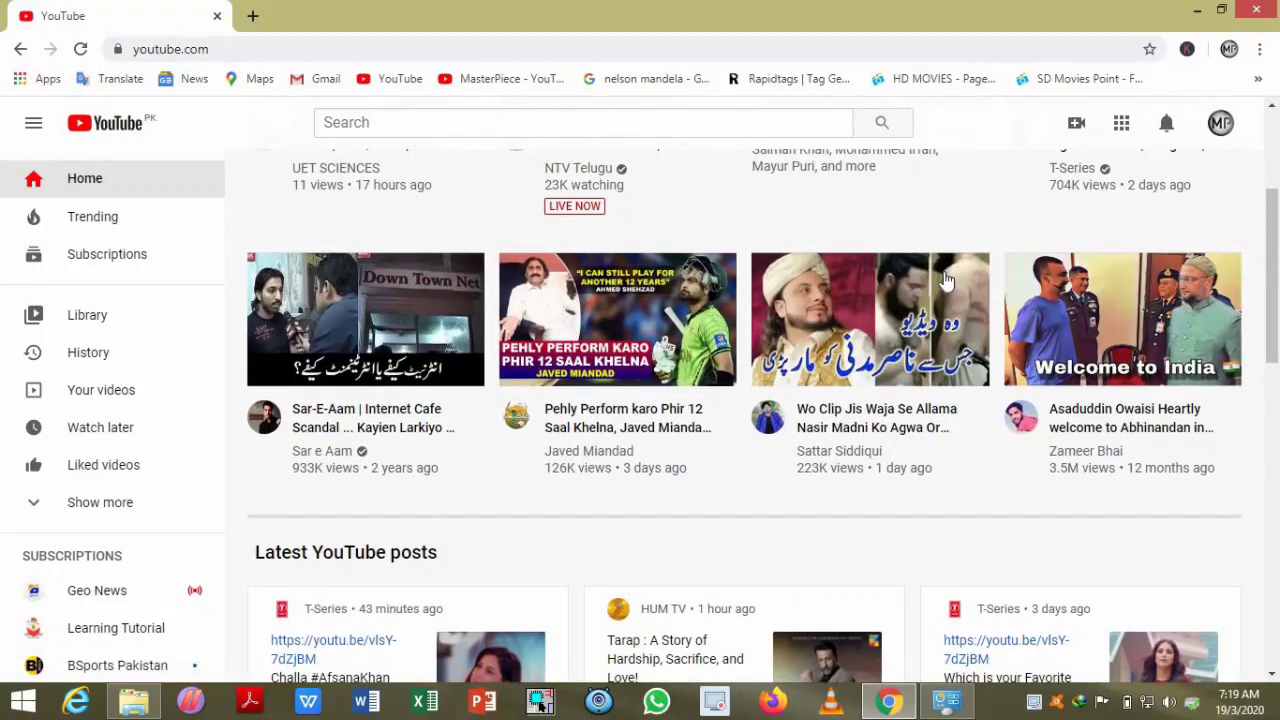